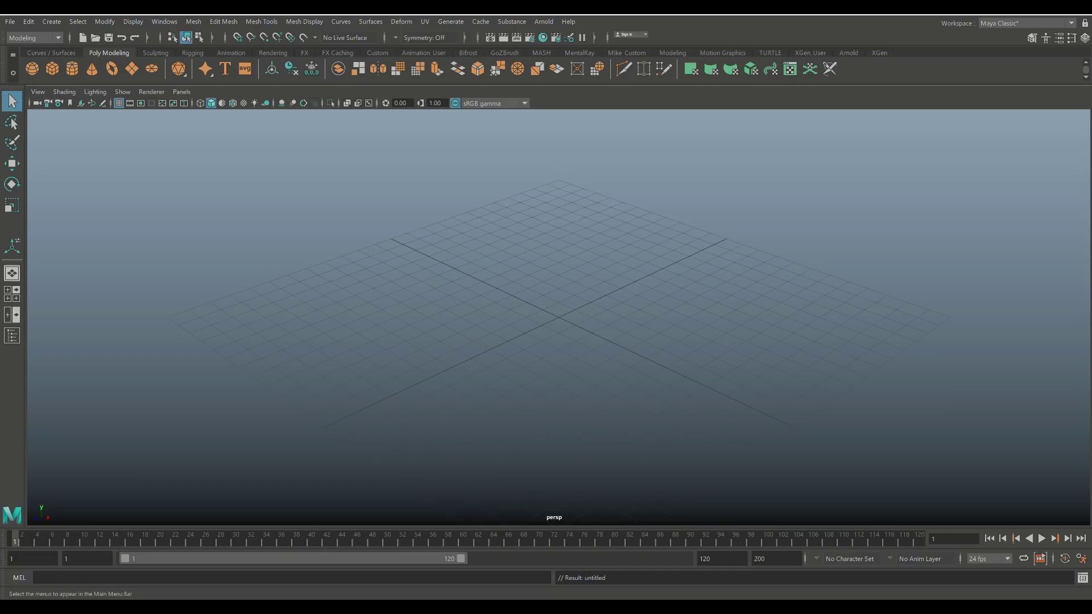
Create a polygon plane, scale it up and rotate it 90° on Z to stand upright.
left_click(131, 68)
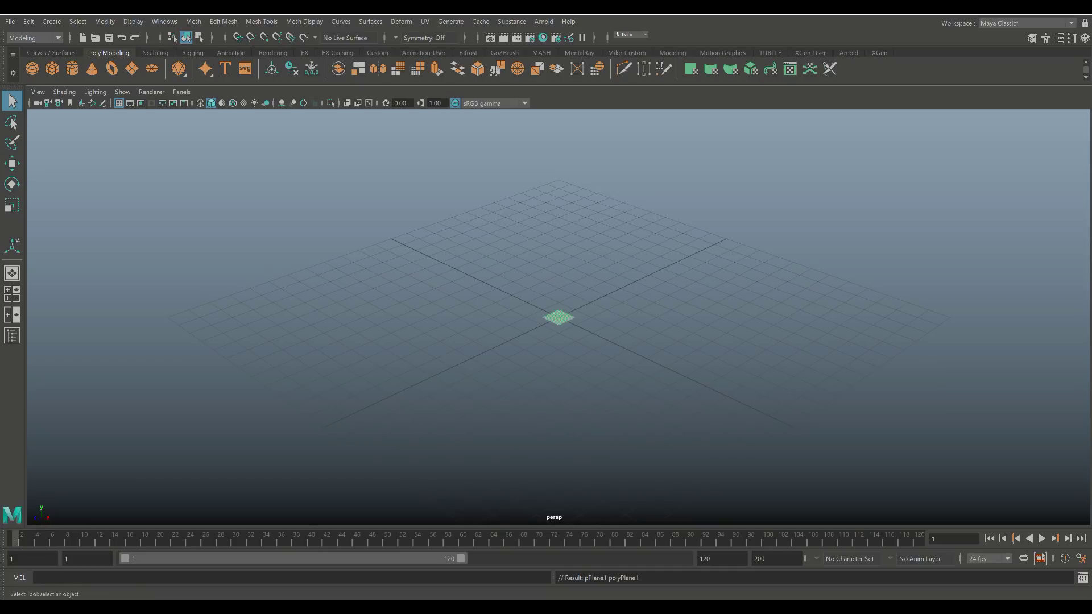
key("r")
left_click_drag(558, 317, 643, 317)
key("e")
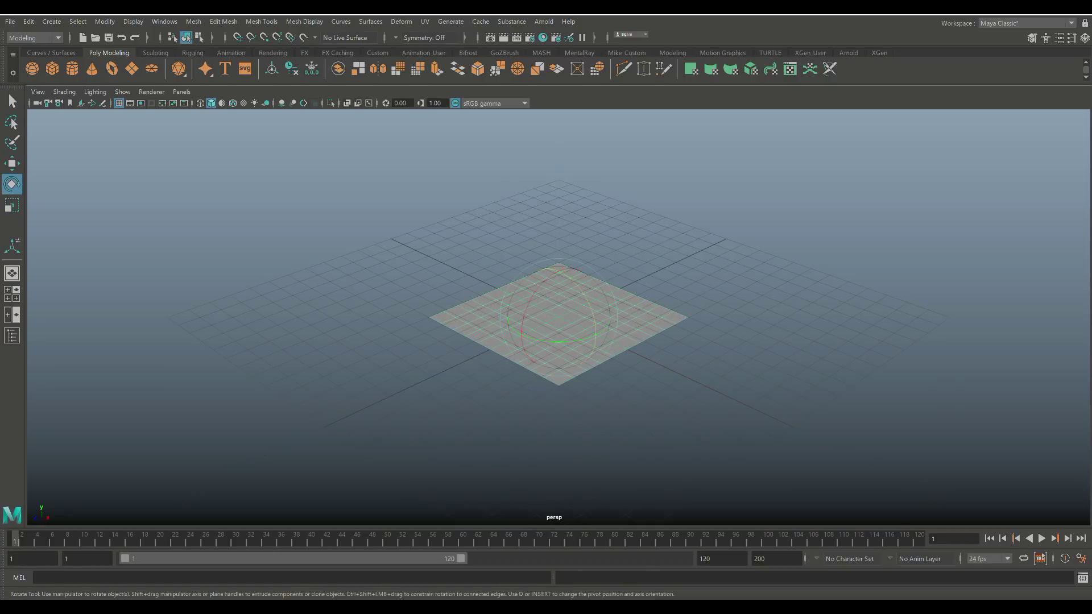
left_click_drag(603, 273, 569, 329)
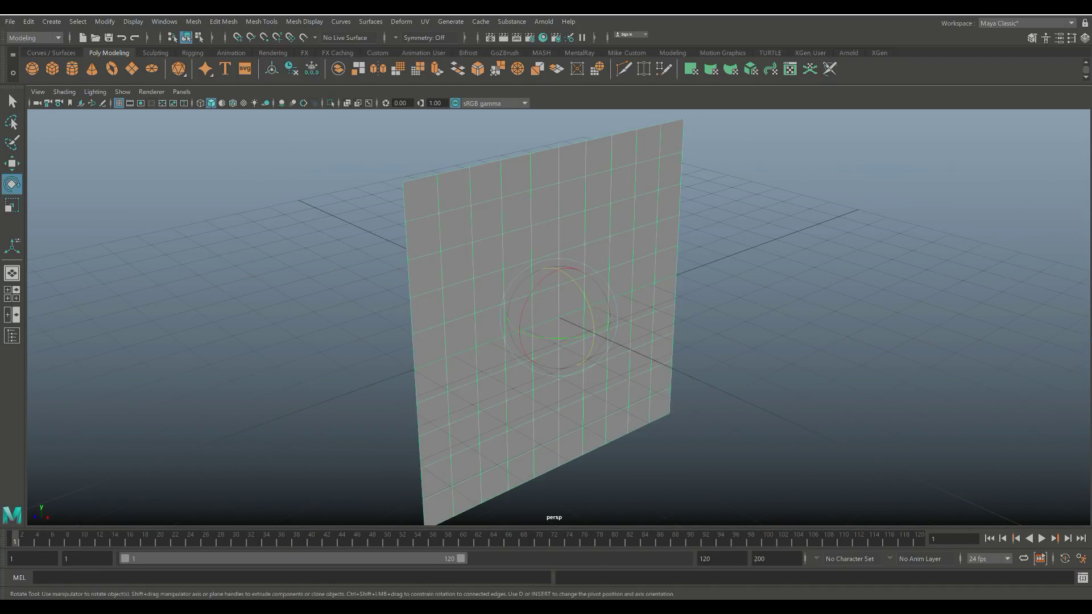
Tumble, dolly and track the camera to view the upright plane from an oblique angle.
mouse_move(569, 329)
right_mouse_down("alt")
mouse_move(546, 329)
mouse_move(557, 329)
right_mouse_up("alt")
left_click_drag(558, 329, 592, 324, "alt")
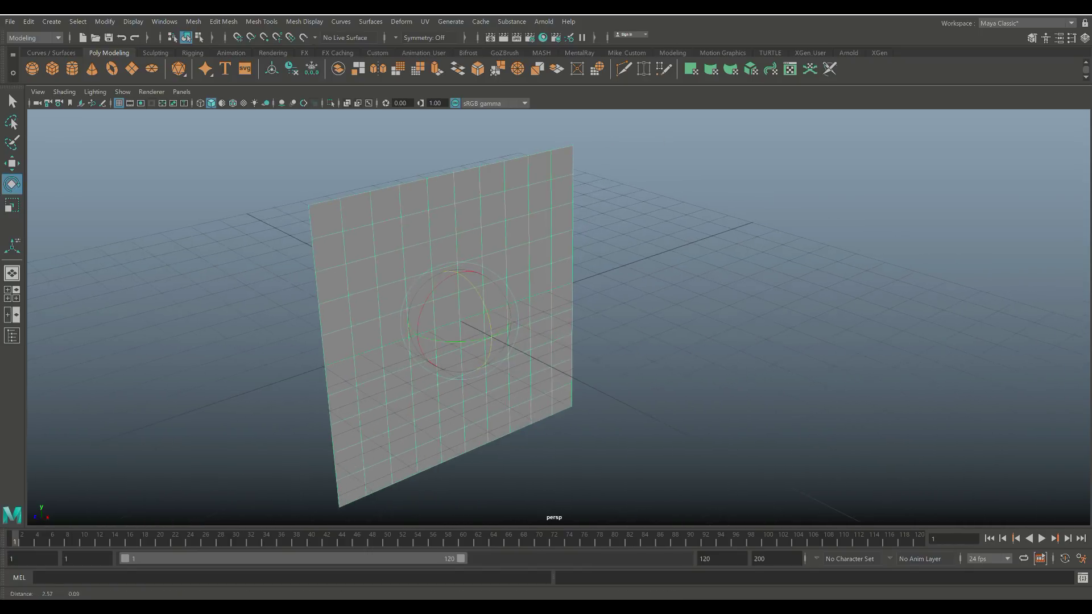
right_click_drag(591, 324, 608, 324, "alt")
left_click_drag(609, 325, 622, 321, "alt")
mouse_move(622, 321)
right_mouse_down("alt")
mouse_move(603, 321)
mouse_move(620, 322)
right_mouse_up("alt")
middle_click_drag(620, 322, 620, 328, "alt")
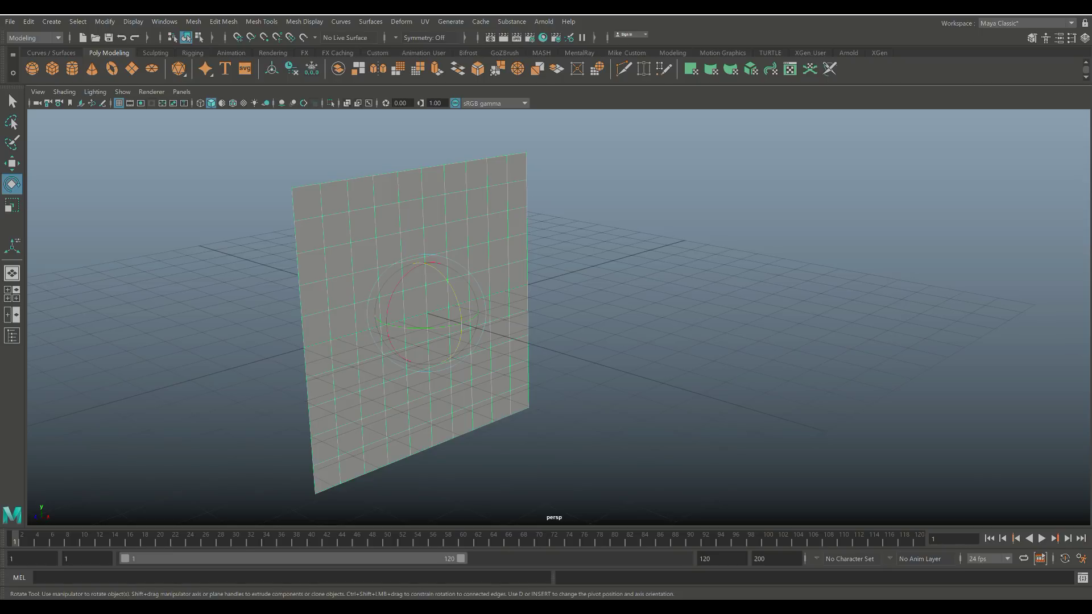
In the FX menu set, create a Surface emitter from the plane with reset settings and speed 0.
left_click(34, 38)
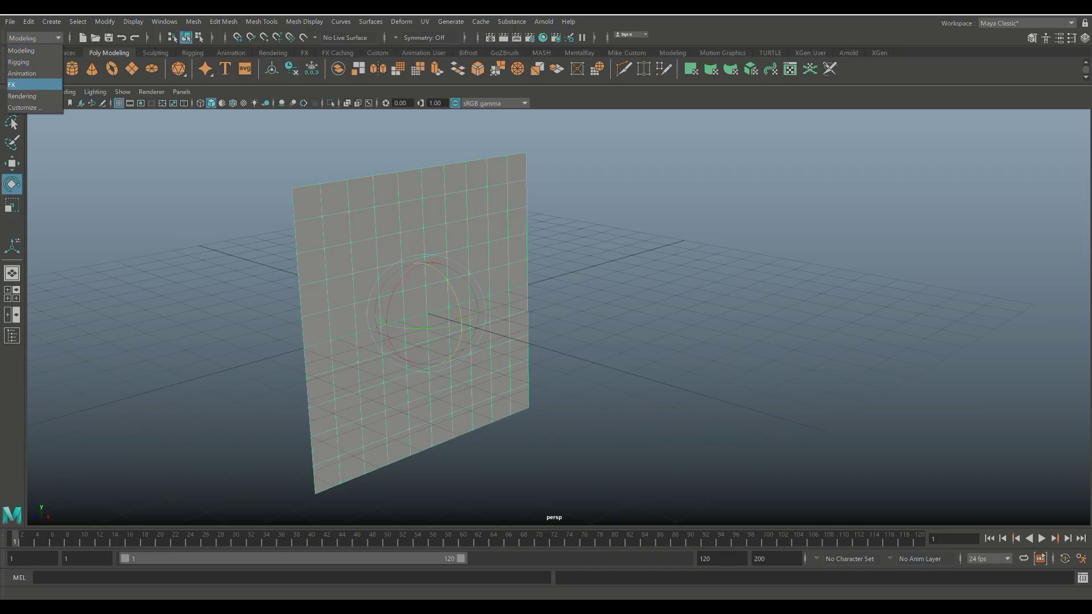
left_click(26, 85)
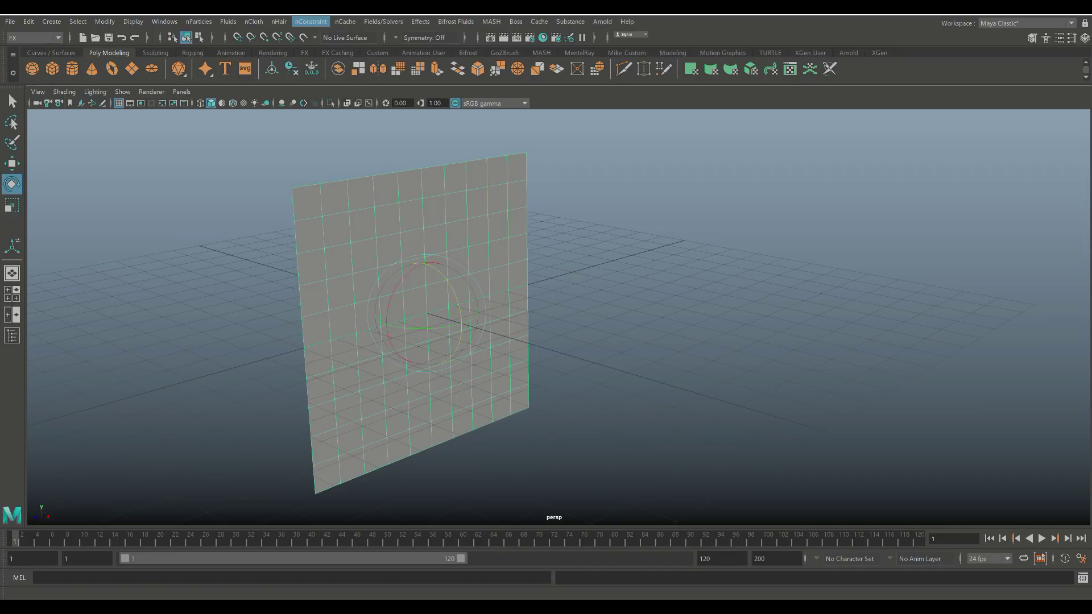
left_click(199, 22)
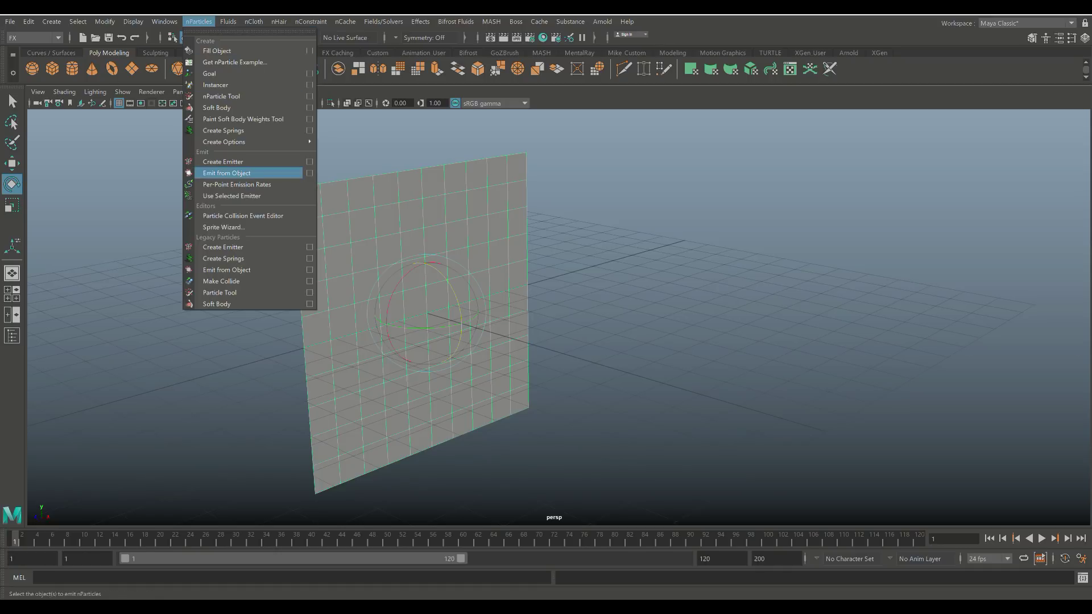
left_click(310, 173)
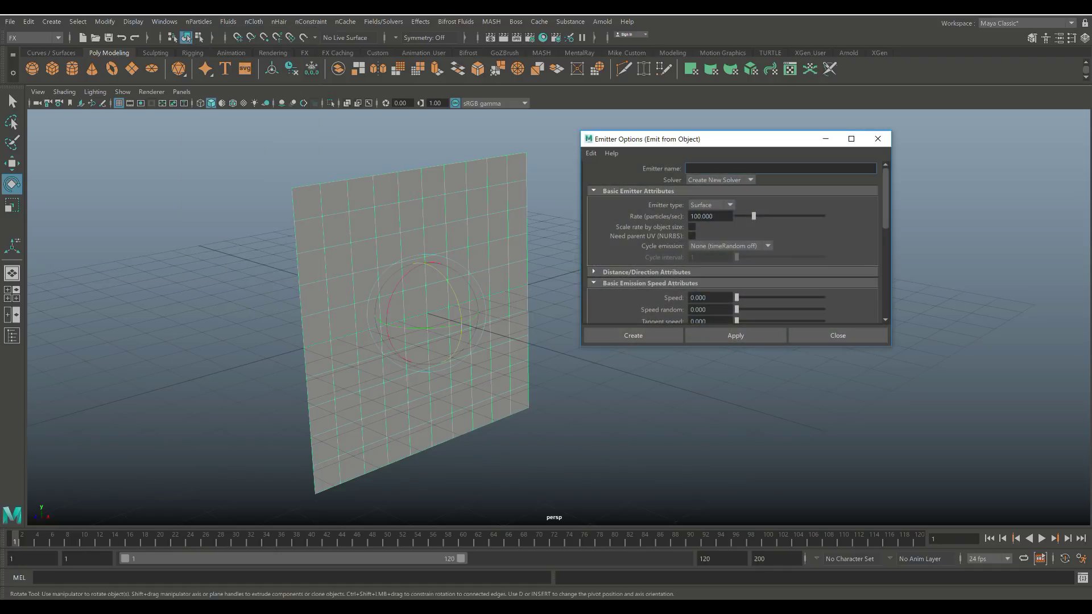
left_click(591, 153)
left_click(626, 177)
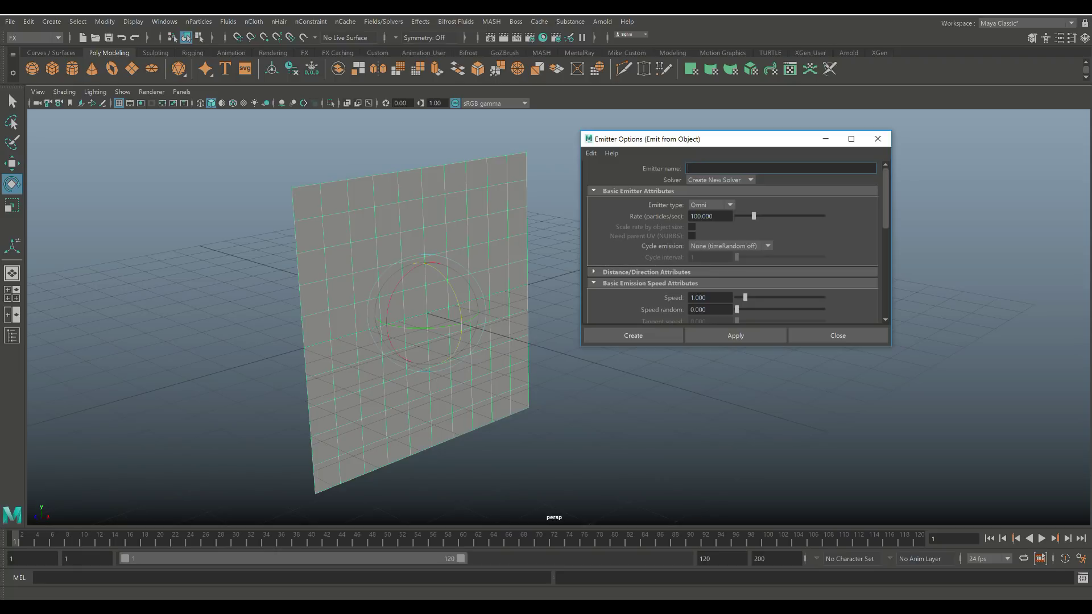
left_click(711, 205)
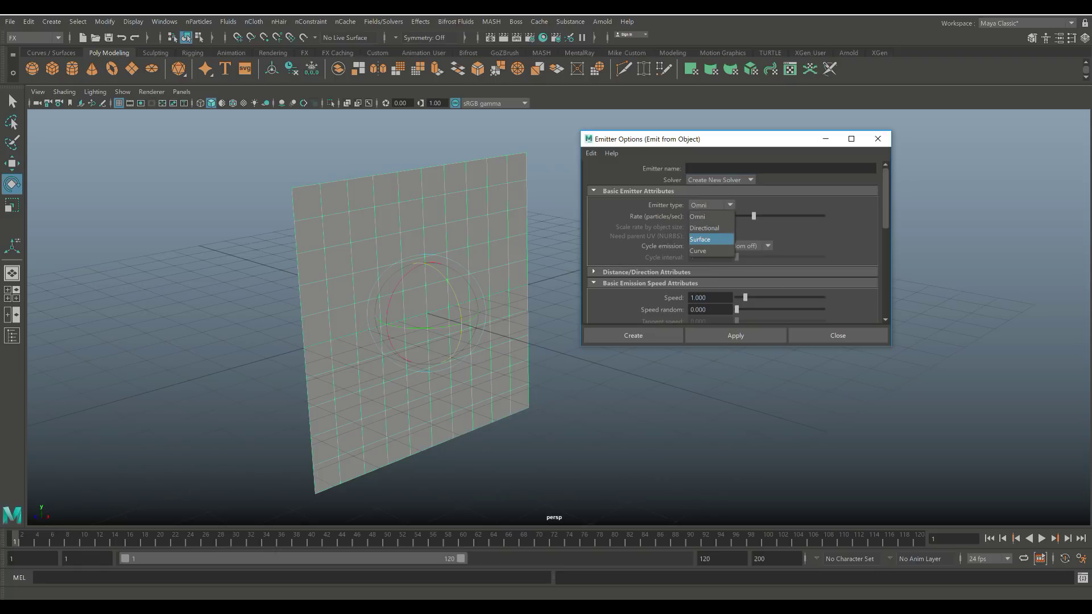
left_click(711, 239)
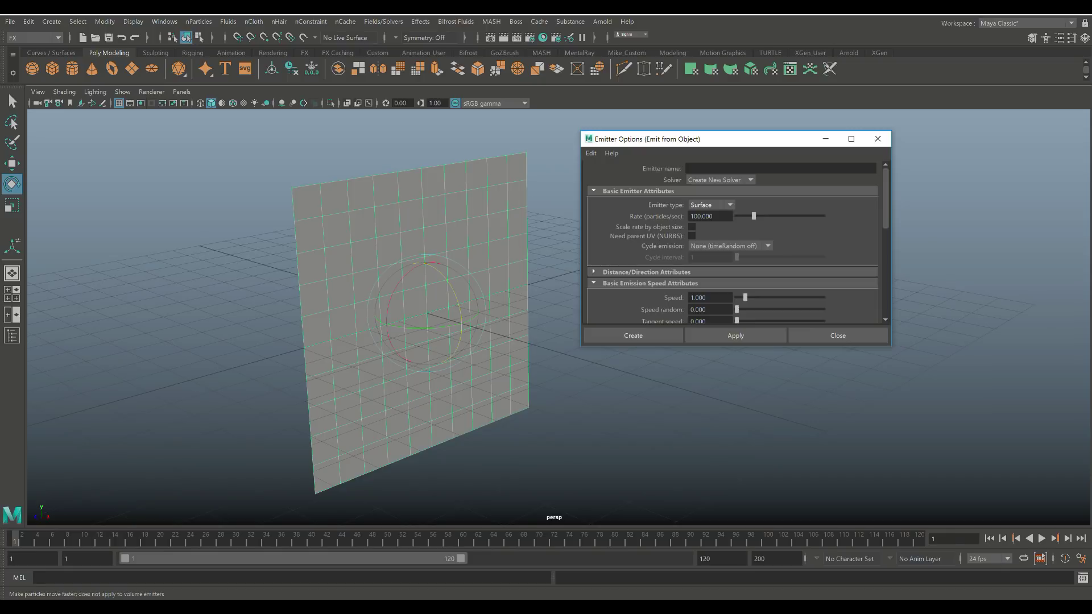
double_click(709, 297)
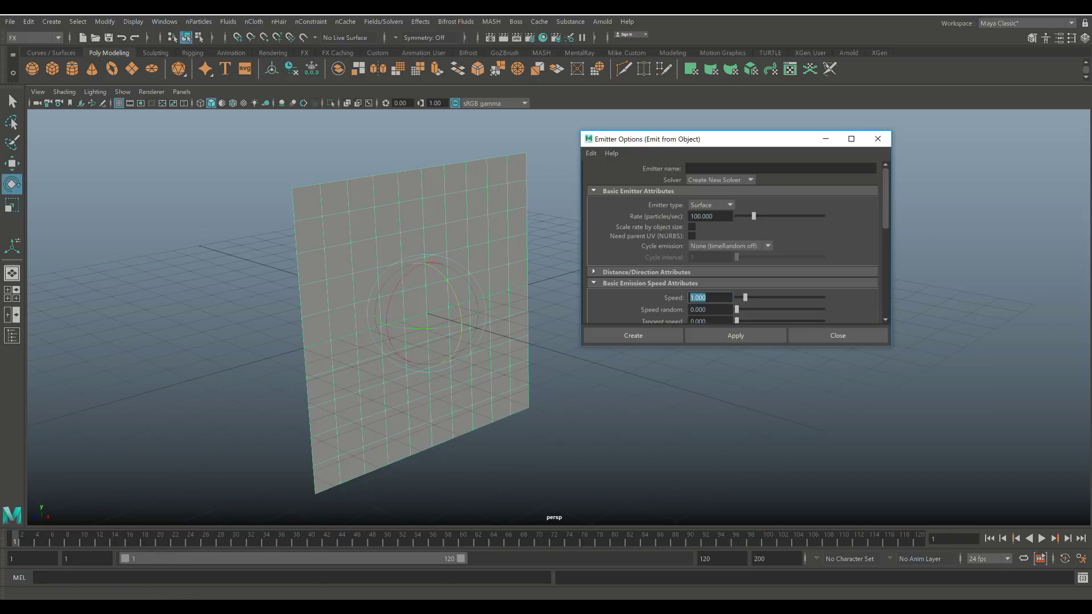
type("0")
left_click(633, 335)
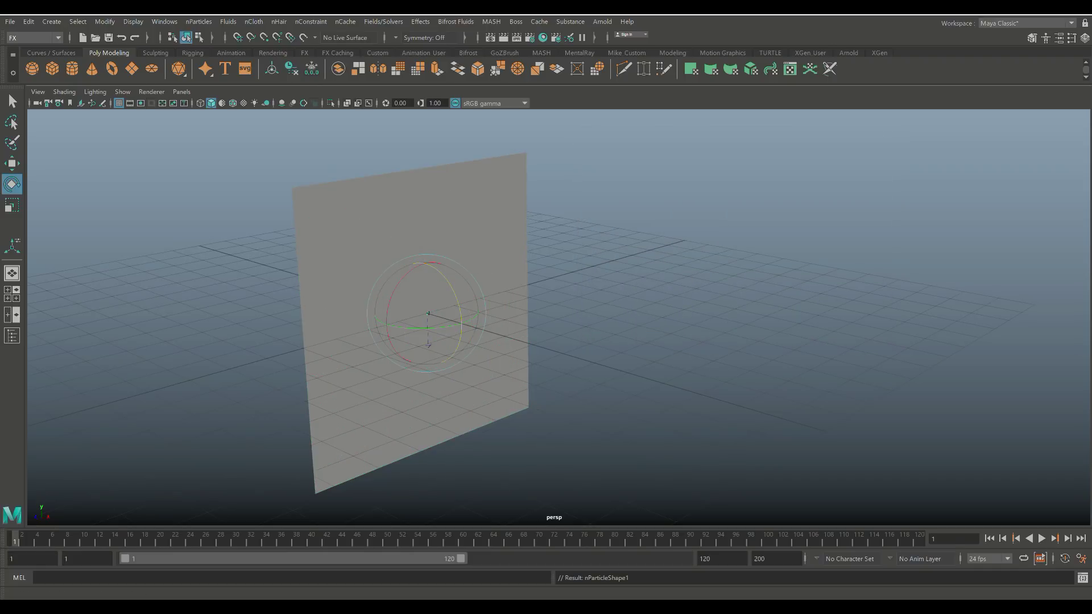
Set the animation end time to 600 frames.
double_click(705, 559)
type("600")
key("Tab")
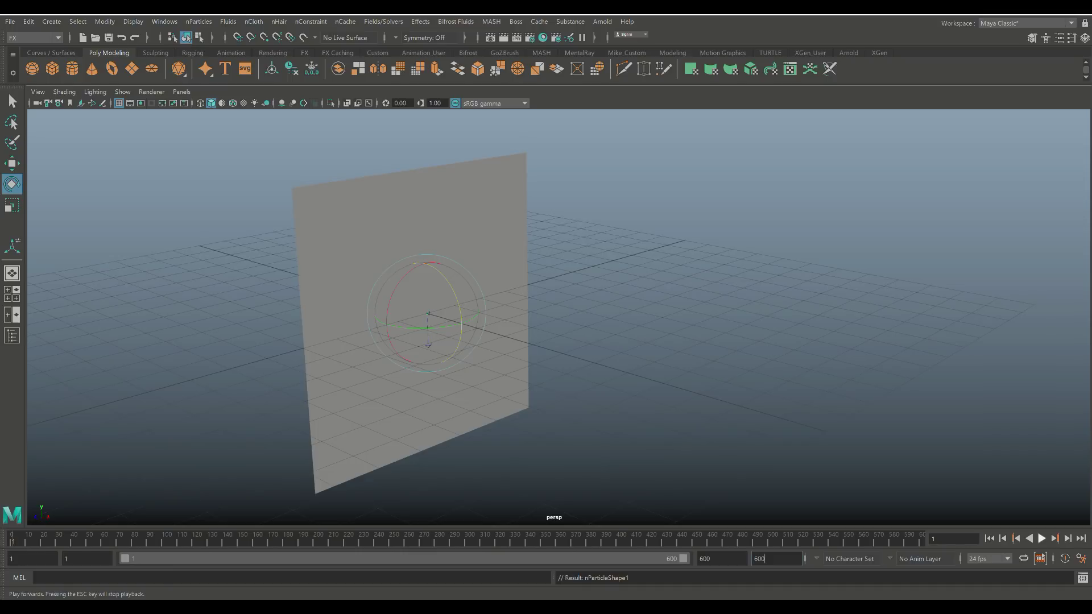
Play the particle emission, stop it, and return to the first frame.
left_click(1041, 539)
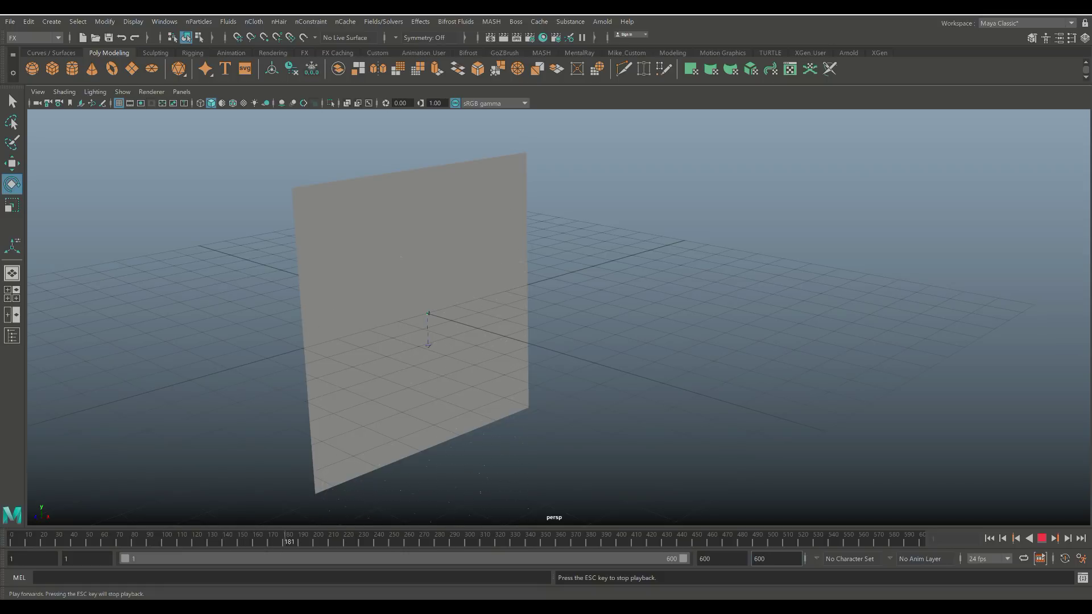
left_click(1042, 538)
left_click(990, 538)
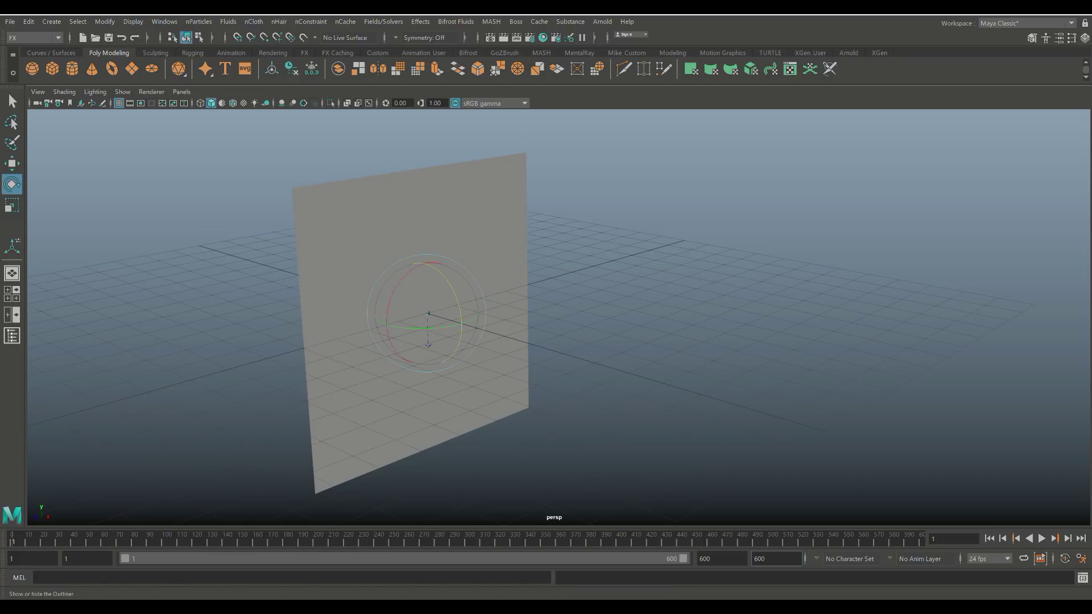
Turn on Ignore Solver Gravity for nParticleShape1 and test-play the simulation.
left_click(12, 336)
left_click(121, 328)
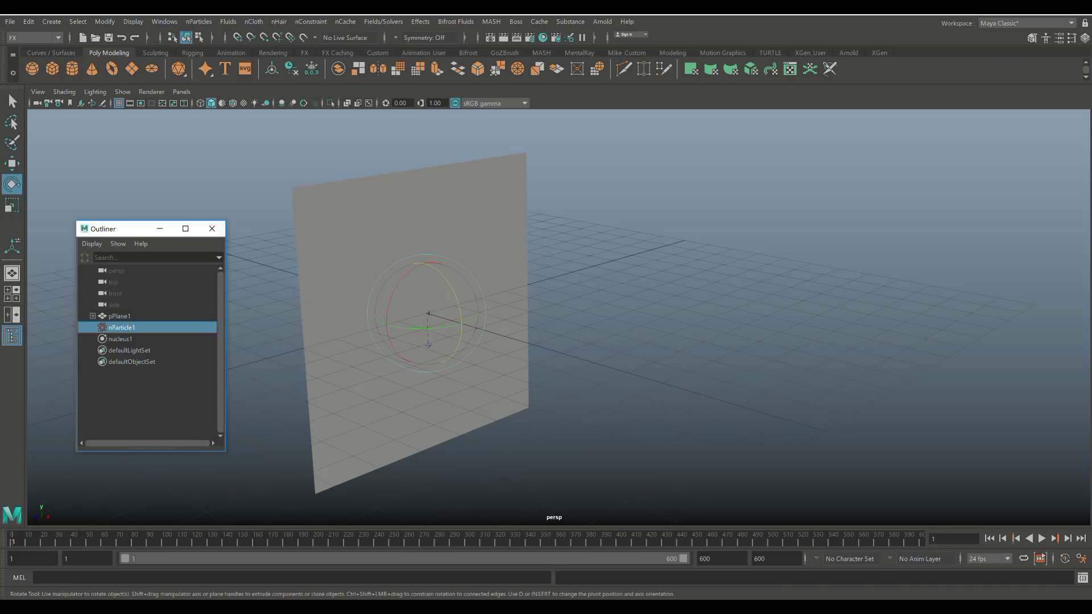
key("ctrl+a")
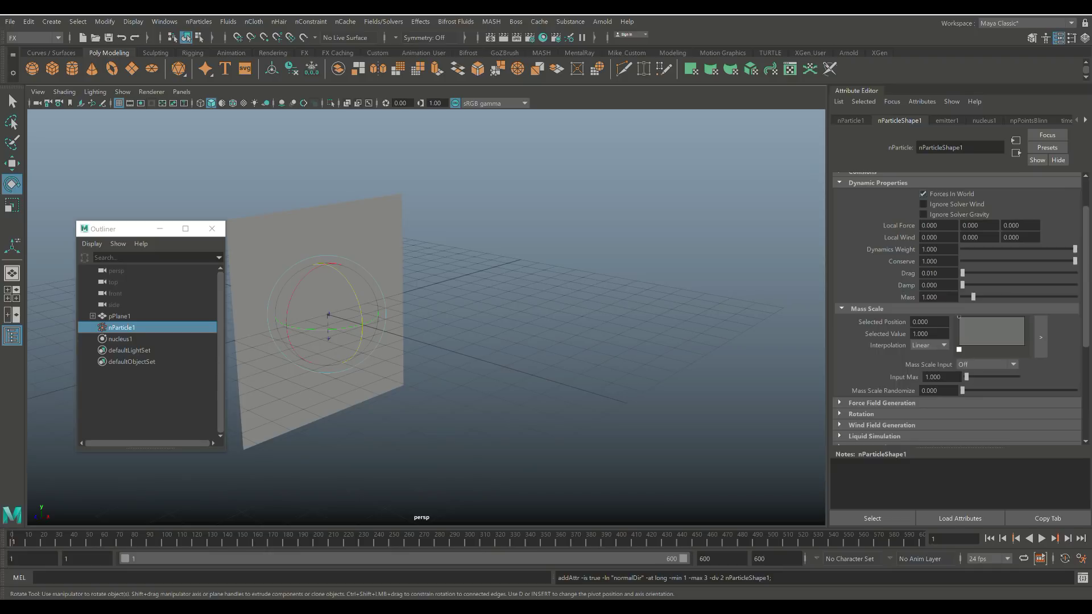
scroll(957, 309, "down", 3)
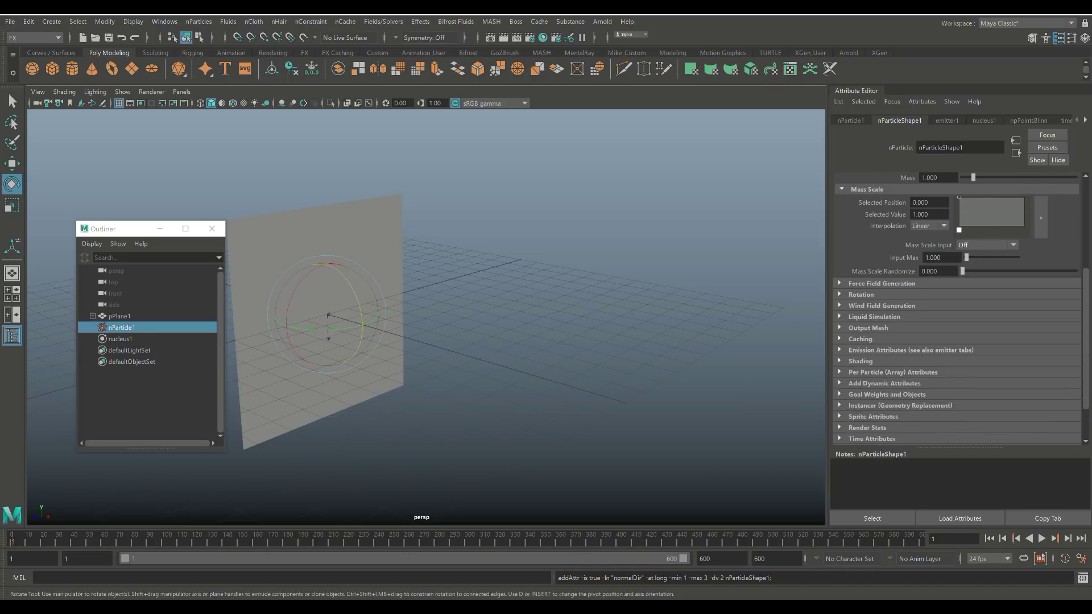
scroll(957, 308, "up", 3)
scroll(957, 308, "down", 6)
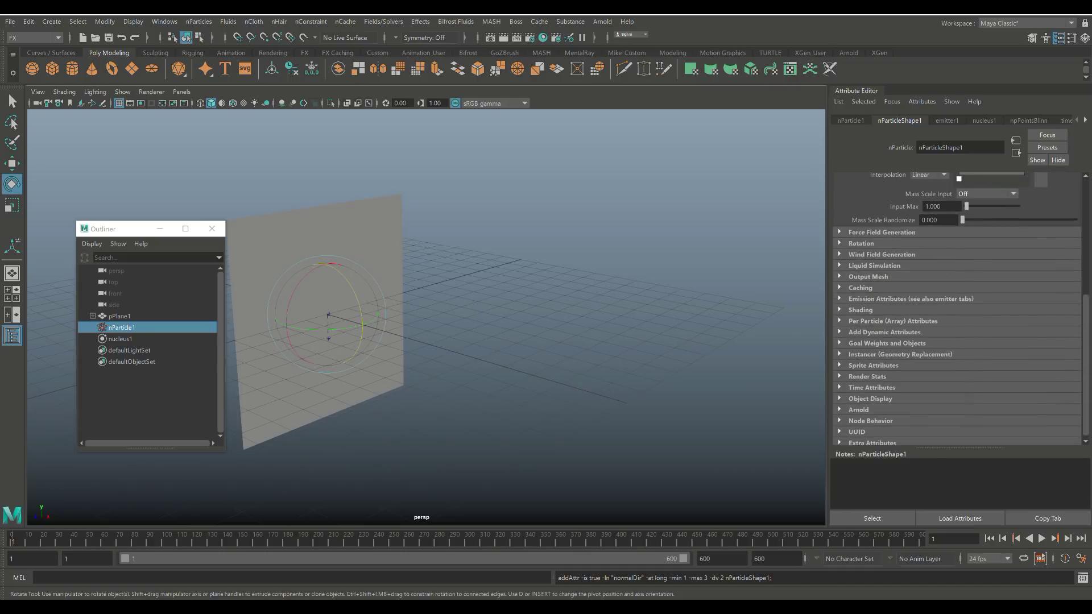
scroll(958, 309, "up", 3)
scroll(958, 309, "up", 8)
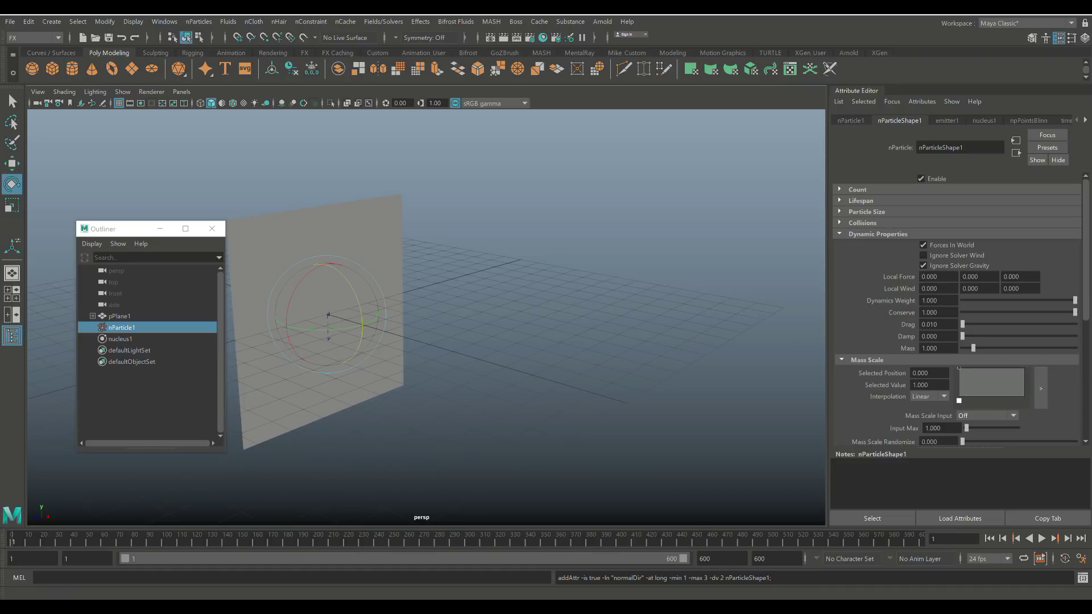
left_click(1042, 539)
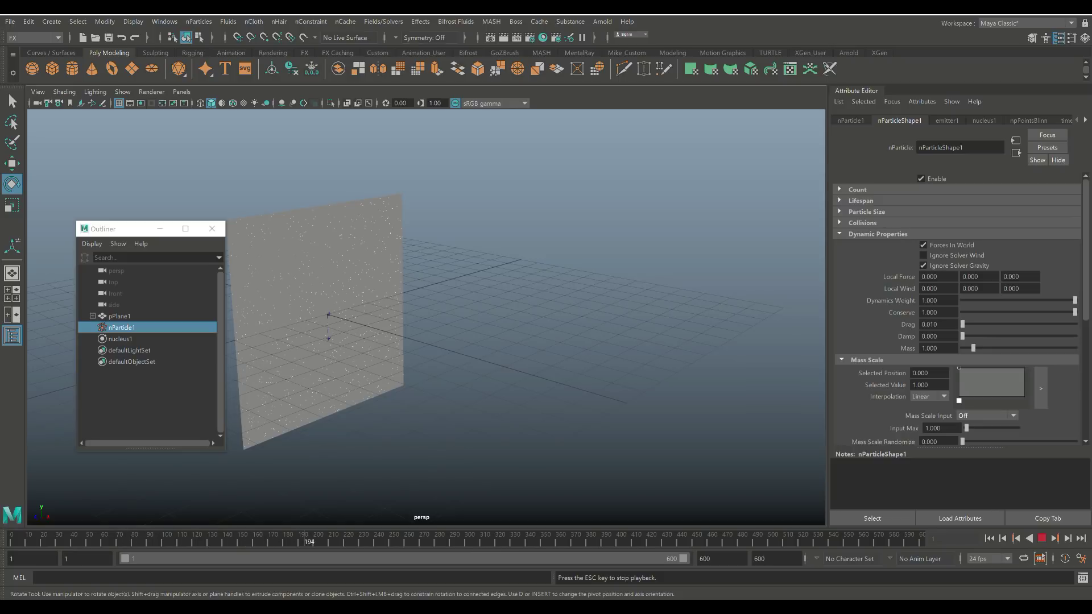
key("Escape")
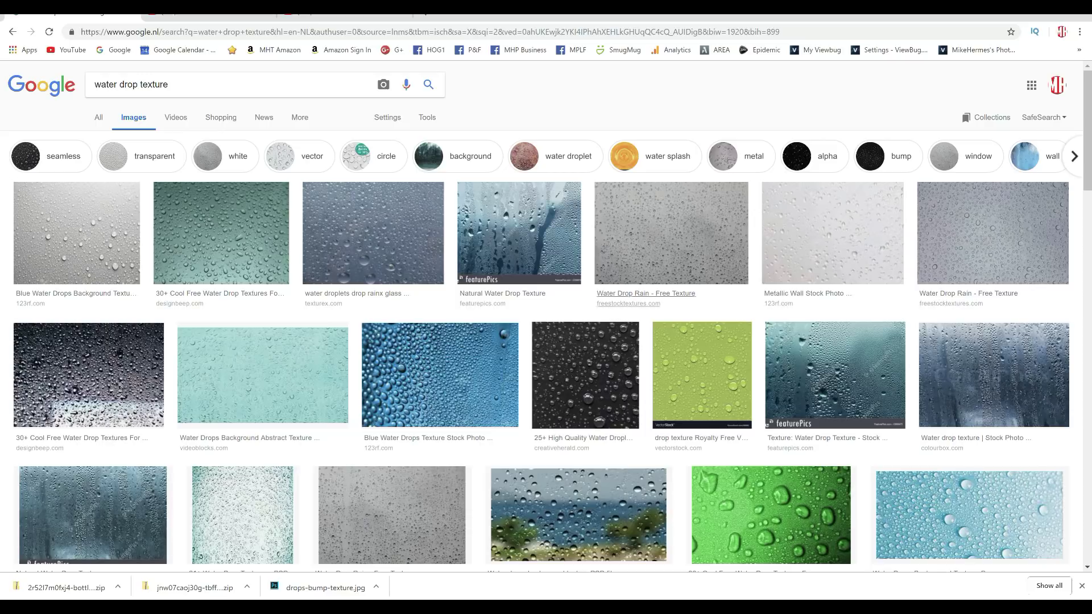
Scroll down through the Google Images results for 'water drop texture'.
scroll(614, 296, "down", 6)
scroll(558, 307, "down", 8)
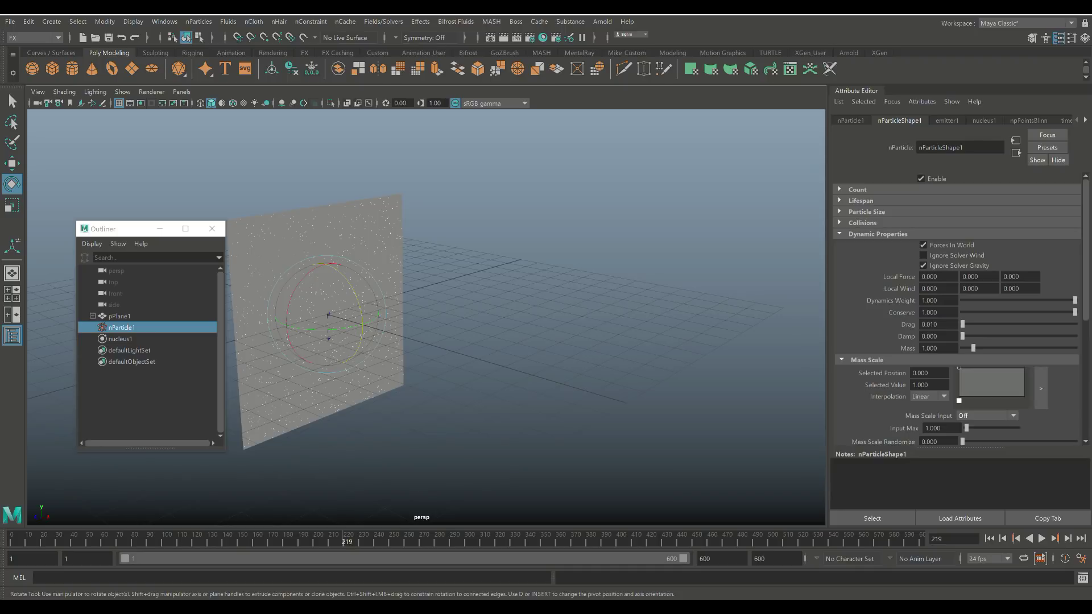
Enable emitter1's Texture Rate and map a File texture loading drops-bump-texture.jpg.
left_click(947, 120)
scroll(961, 307, "down", 10)
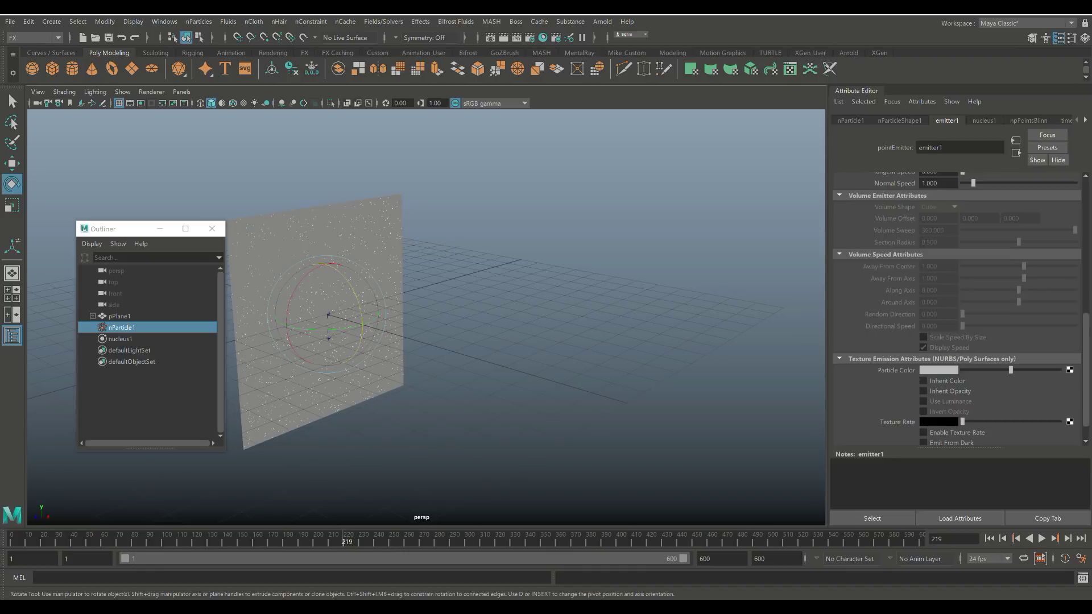
scroll(962, 307, "down", 2)
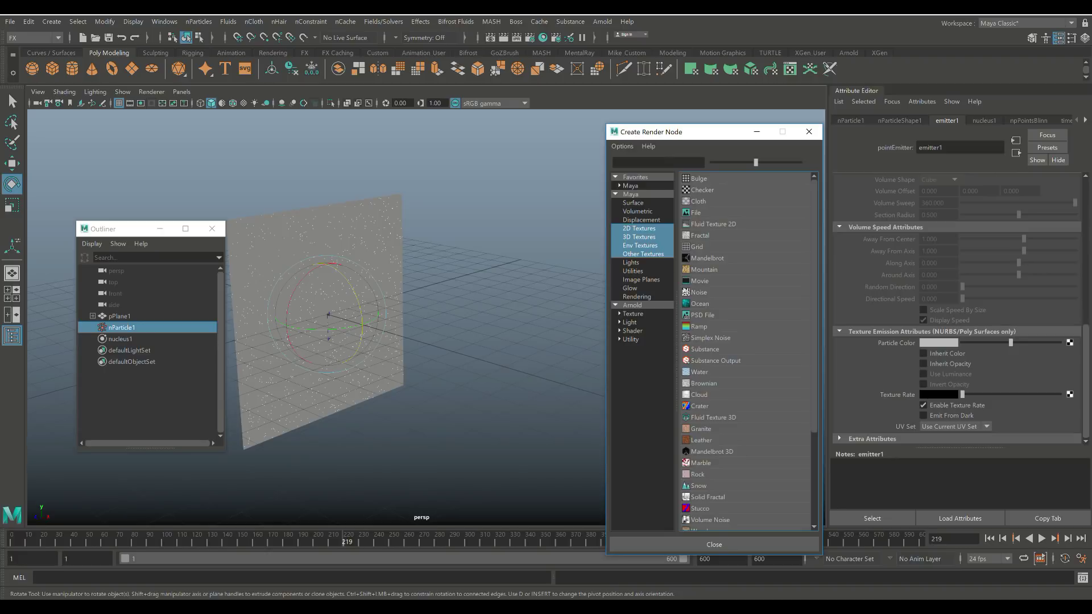
left_click(695, 212)
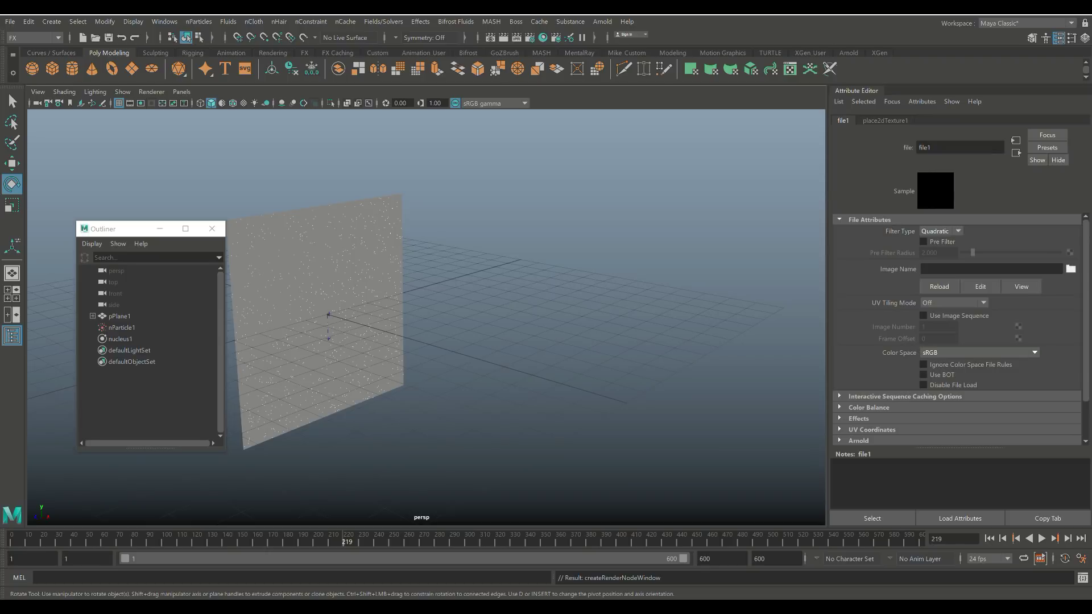
left_click(1071, 268)
left_click_drag(742, 212, 663, 196)
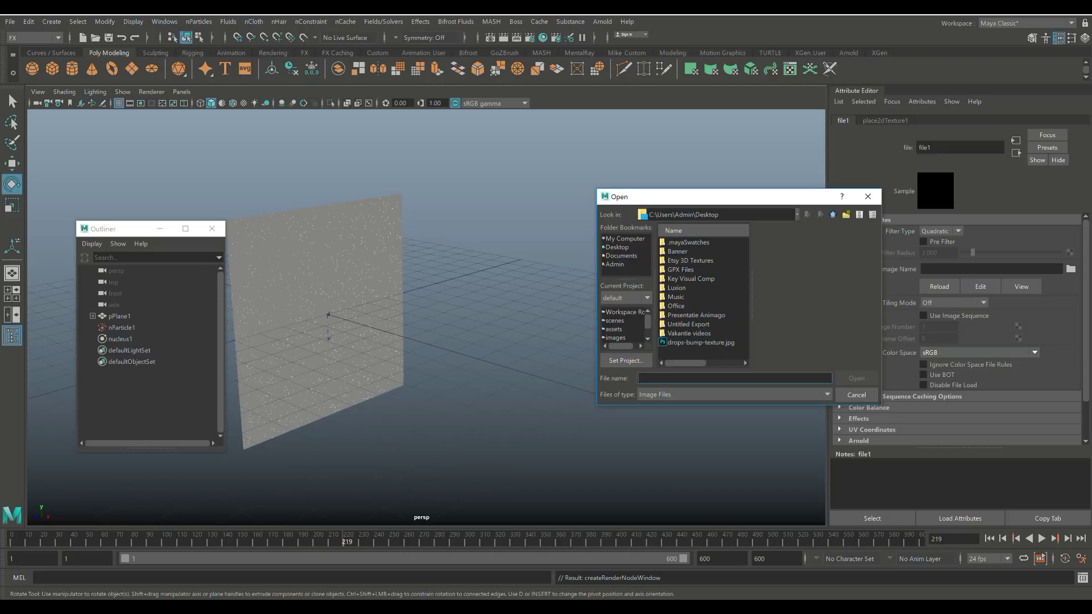
left_click(701, 343)
left_click(856, 379)
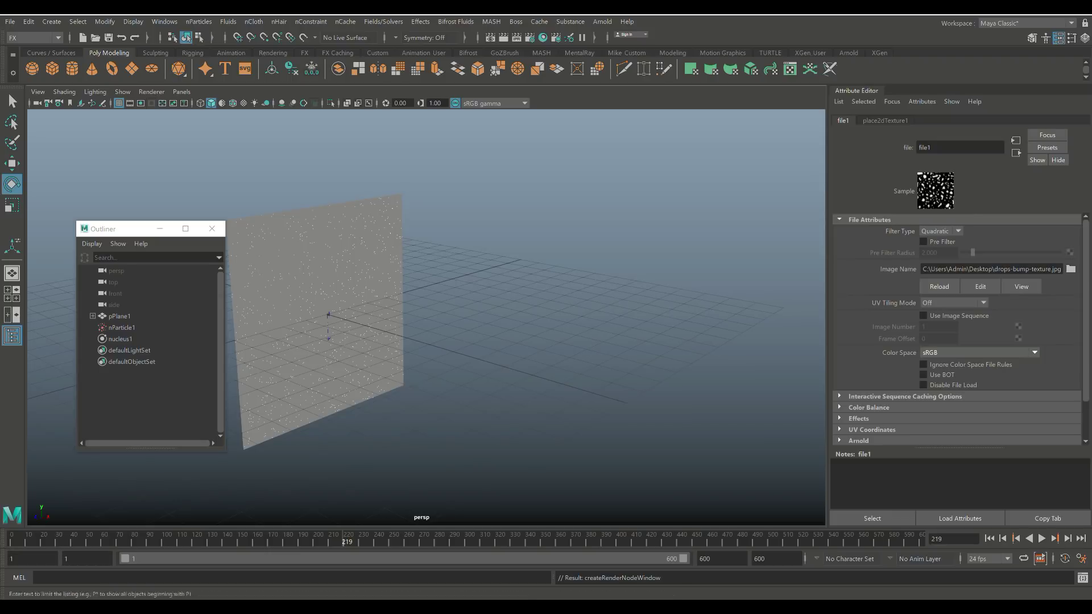
Select pPlane1, switch to the Modeling menu set and inspect its UVs in the UV Editor.
left_click(119, 316)
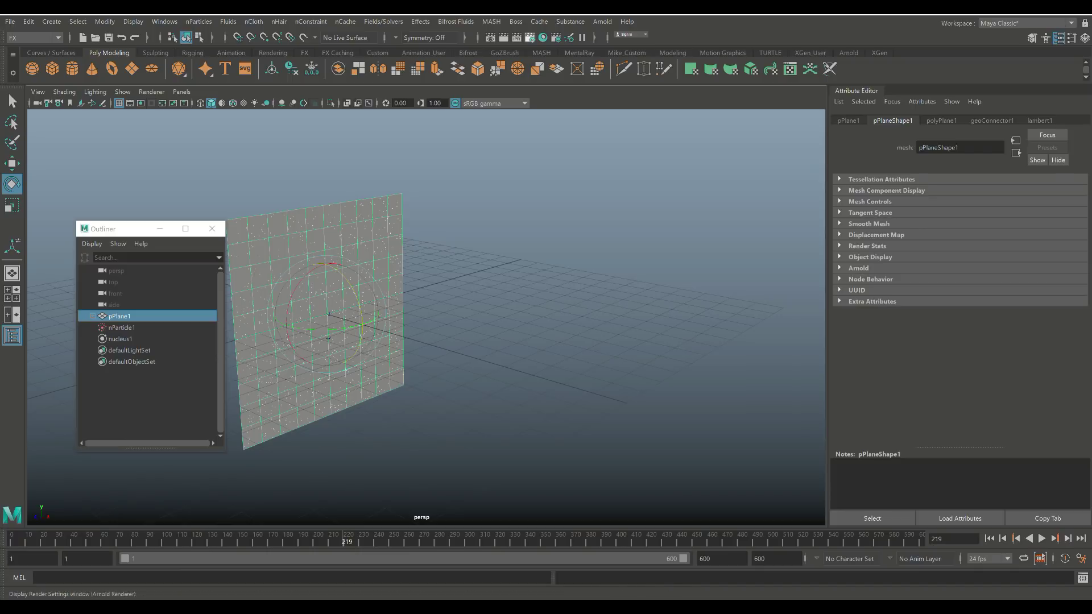
left_click(34, 38)
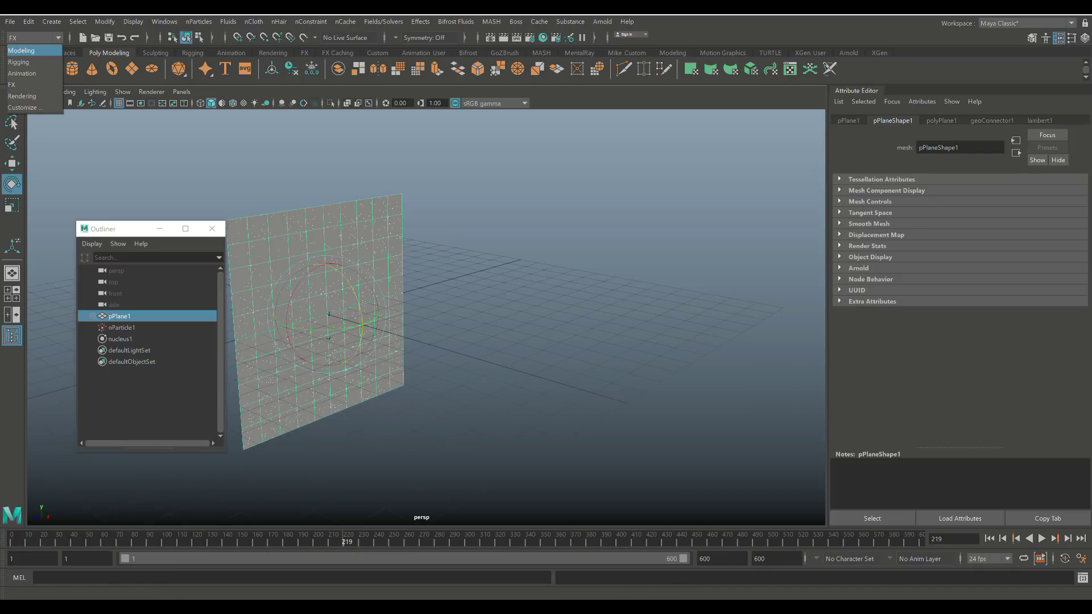
left_click(21, 51)
left_click(425, 22)
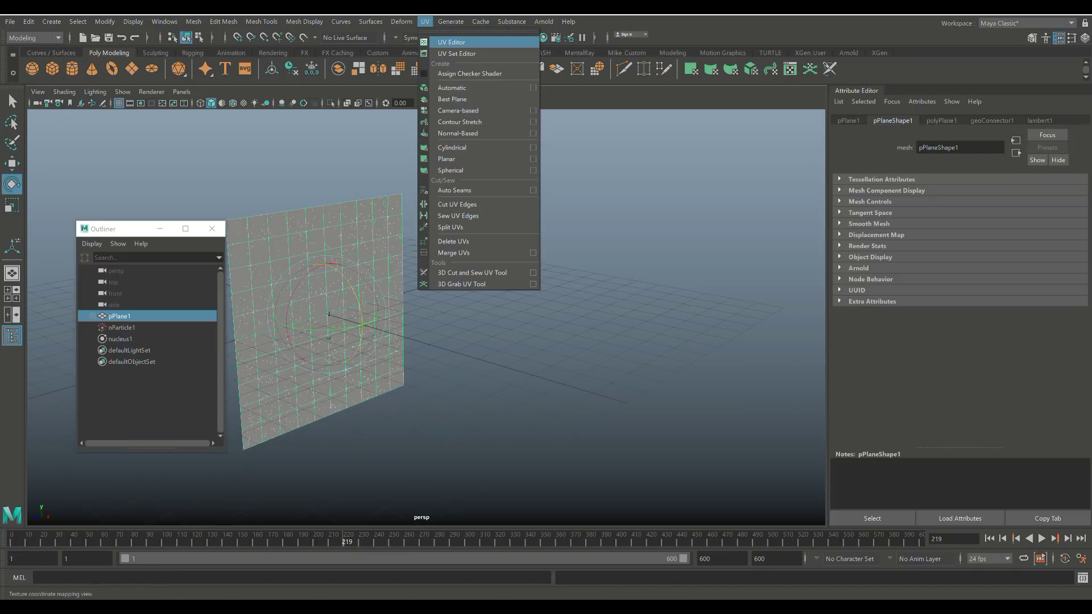
left_click(451, 42)
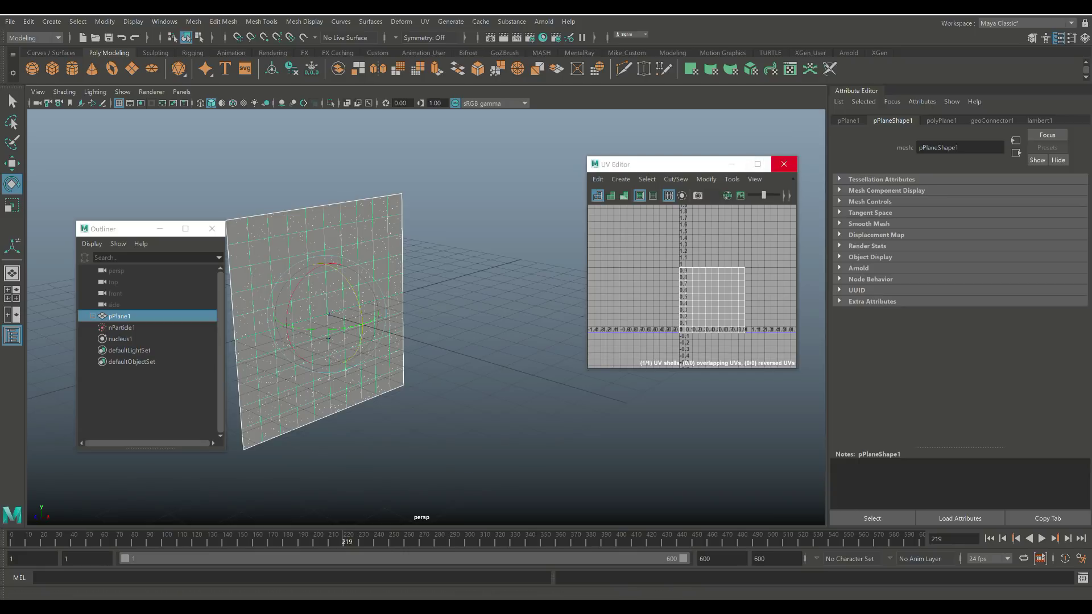
left_click(784, 164)
Apply UV > Automatic projection to the plane and check the new UVs in the UV Editor.
left_click(425, 21)
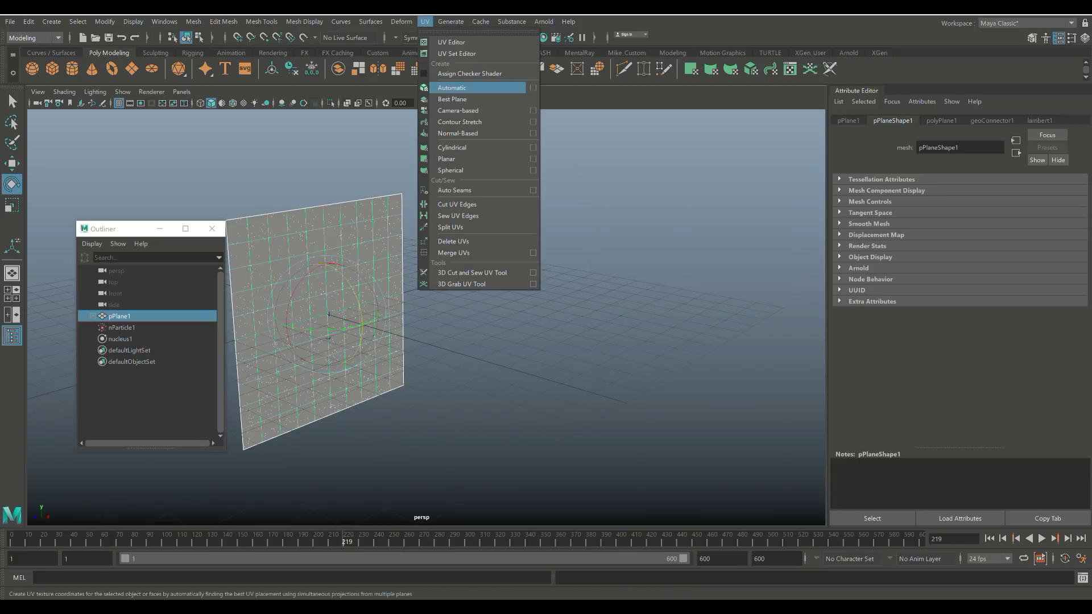
left_click(455, 87)
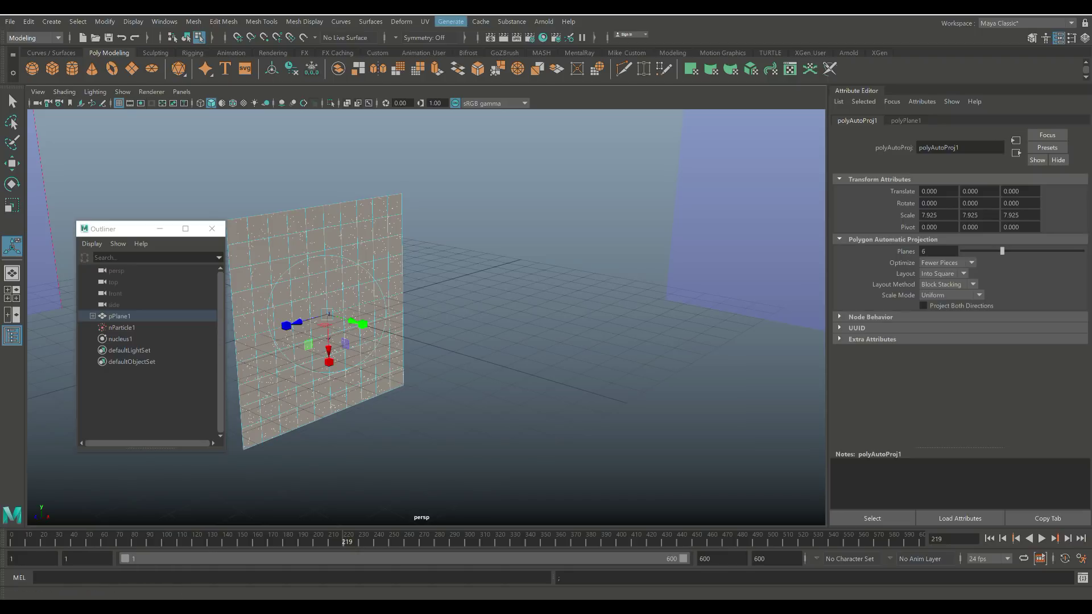
left_click(425, 21)
left_click(451, 42)
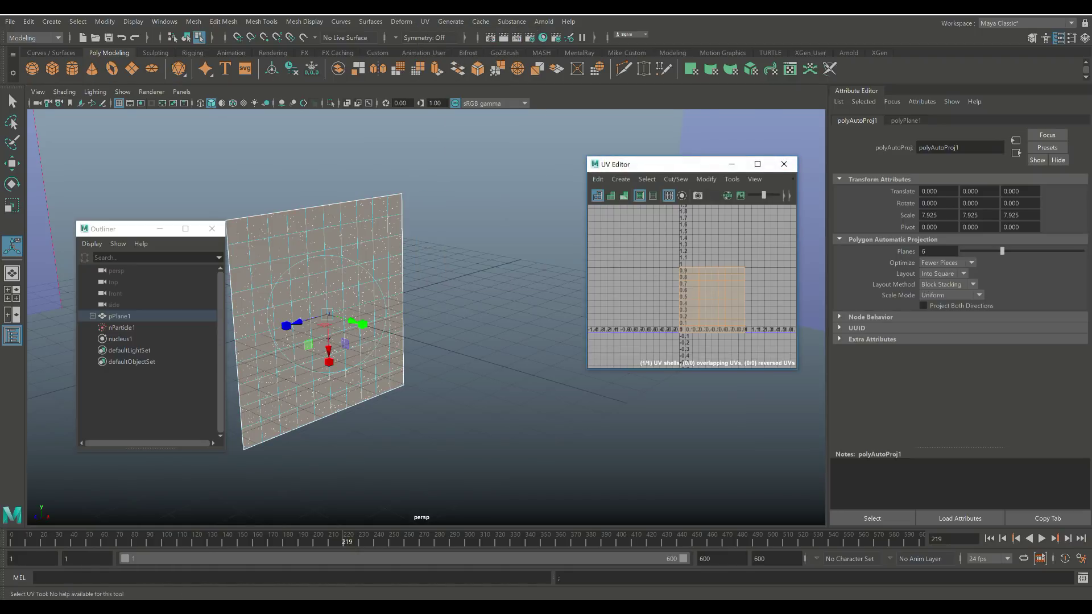
left_click(784, 165)
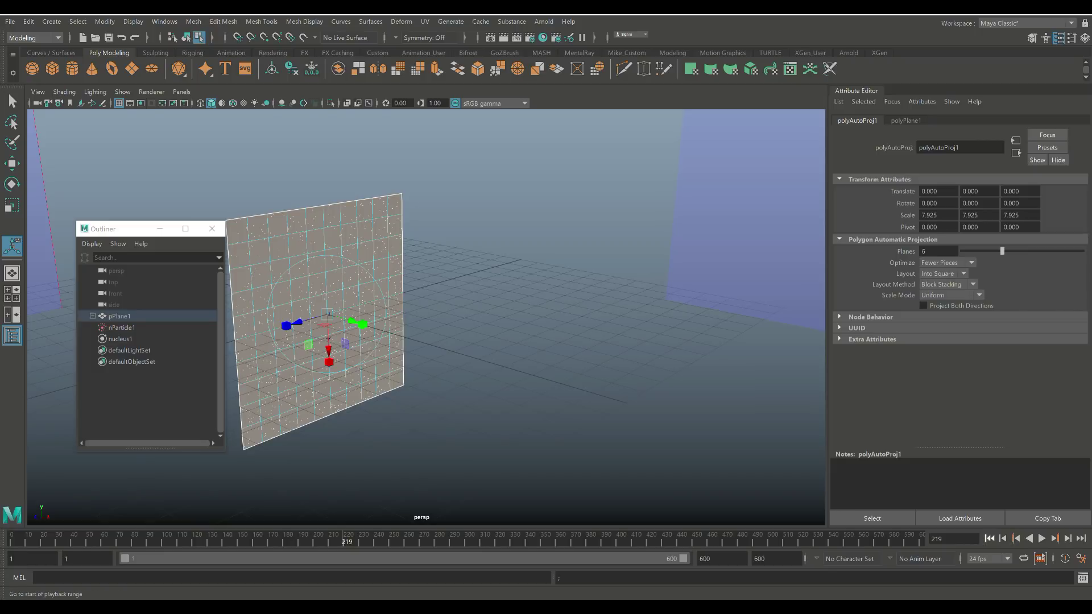
Replay the textured-emitter simulation from the start to about frame 268, then rewind to frame 1.
left_click(990, 538)
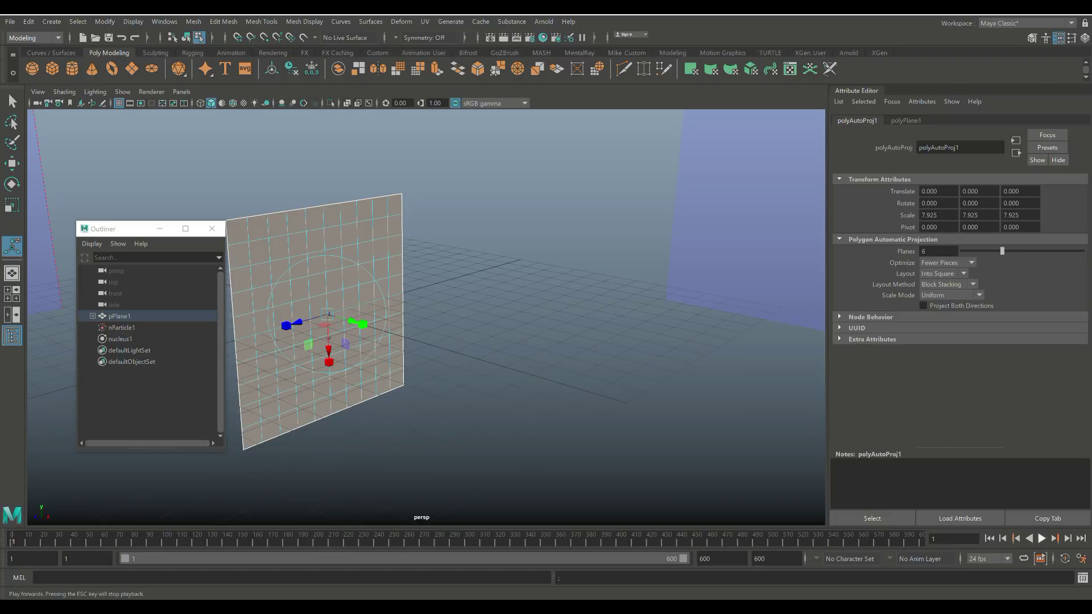
left_click(1042, 538)
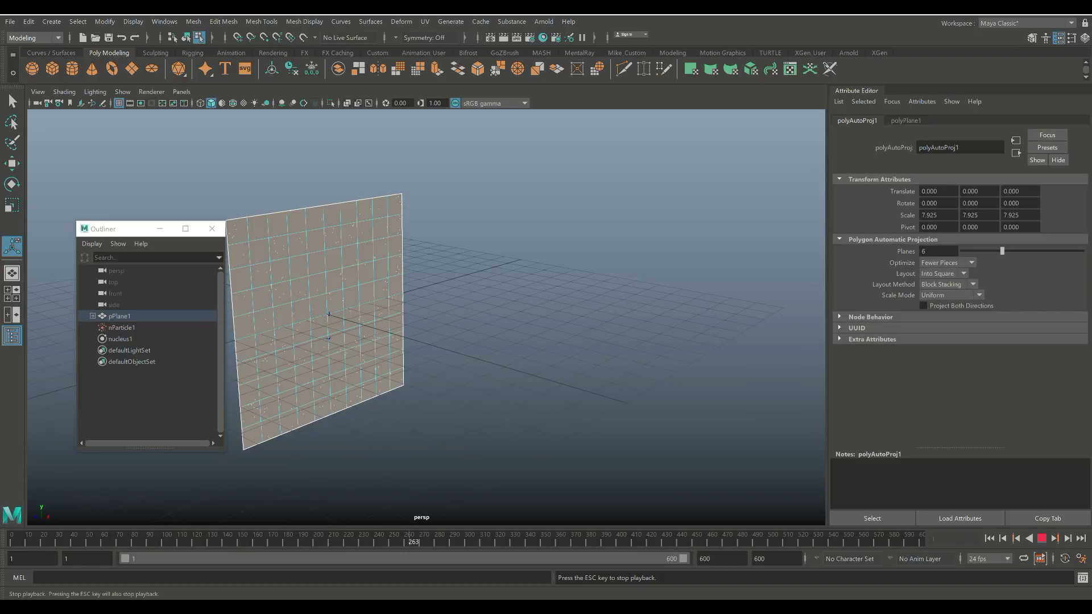
key("Escape")
left_click(989, 538)
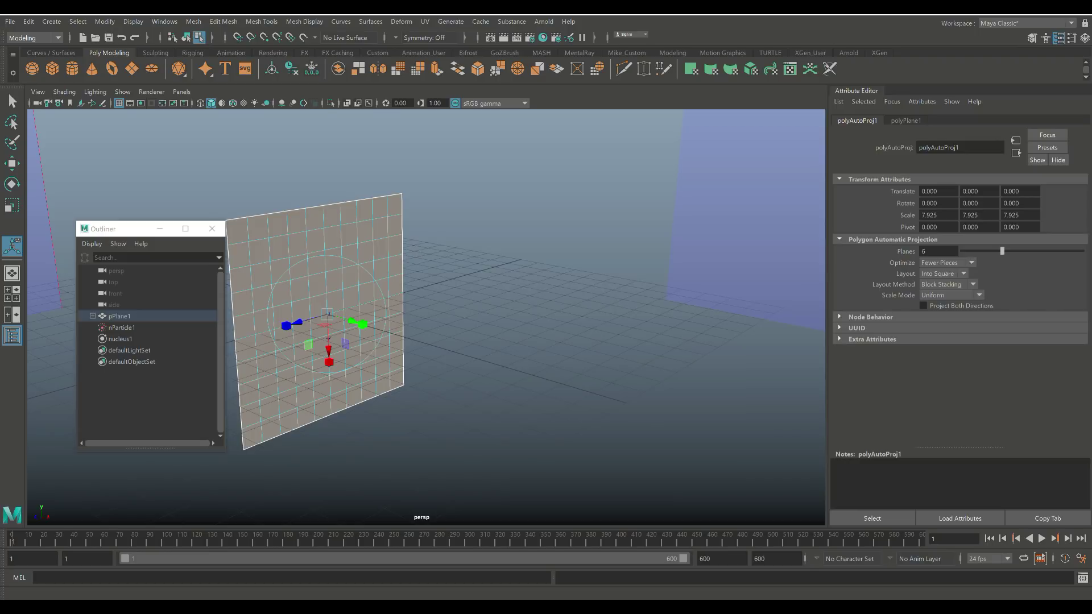
Select nParticle1 and show emitter1's settings, with its 500 emission rate, in the Attribute Editor.
left_click(121, 327)
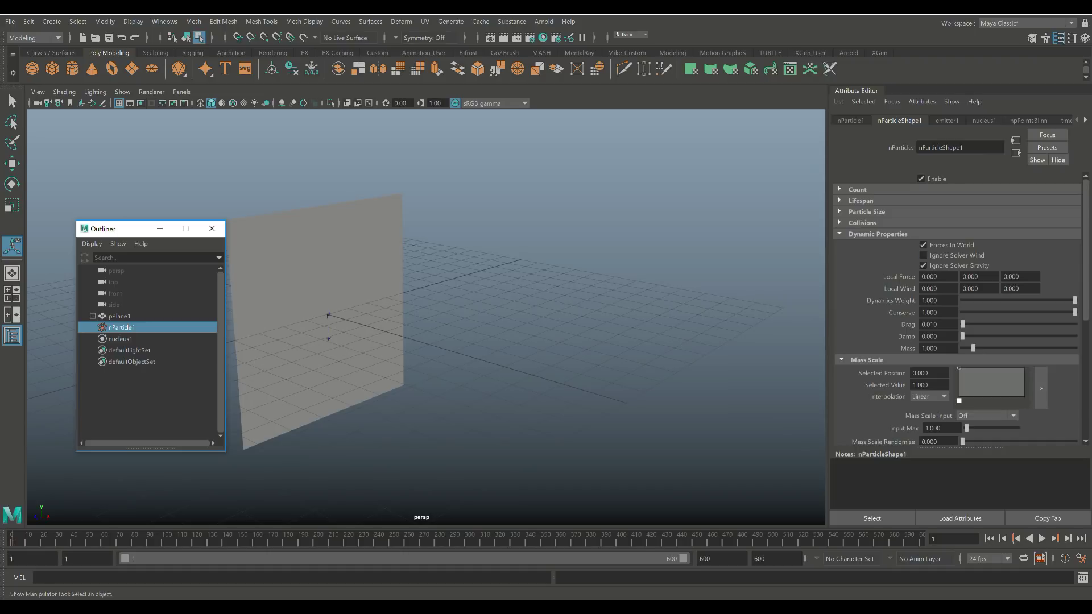
left_click(947, 120)
scroll(961, 308, "up", 10)
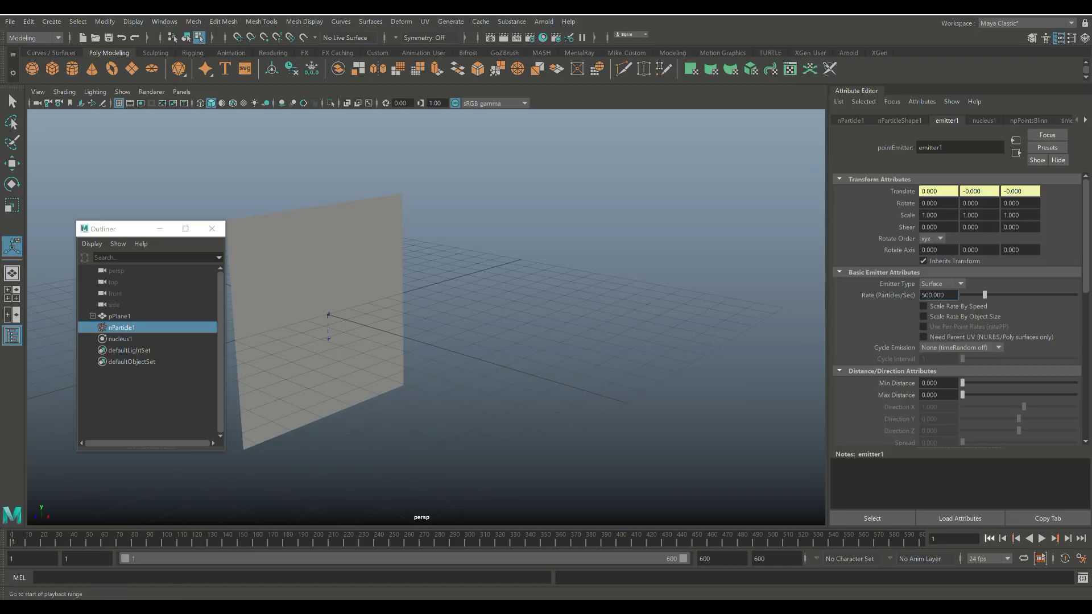
Turn the view to face the plane and play the simulation so drop-shaped particle clusters form.
scroll(398, 313, "up", 5)
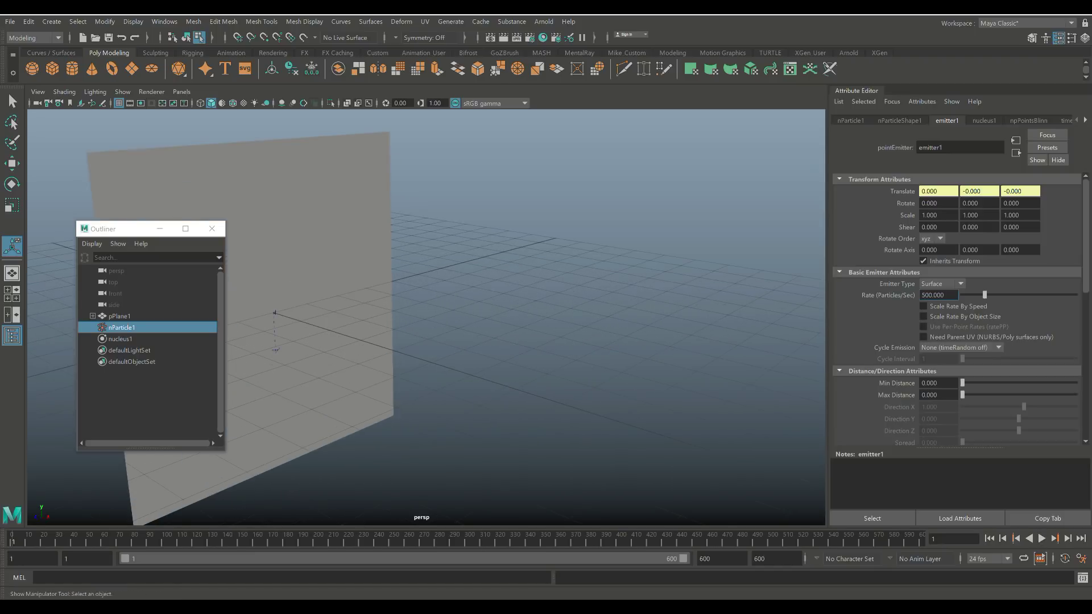
left_click_drag(398, 313, 470, 312, "alt")
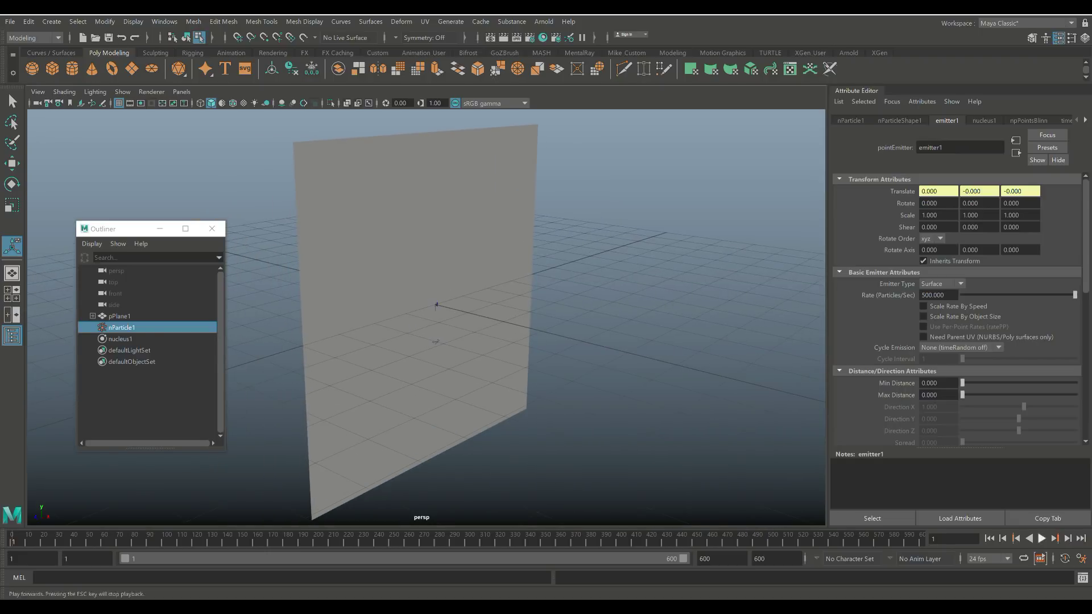
left_click(1042, 539)
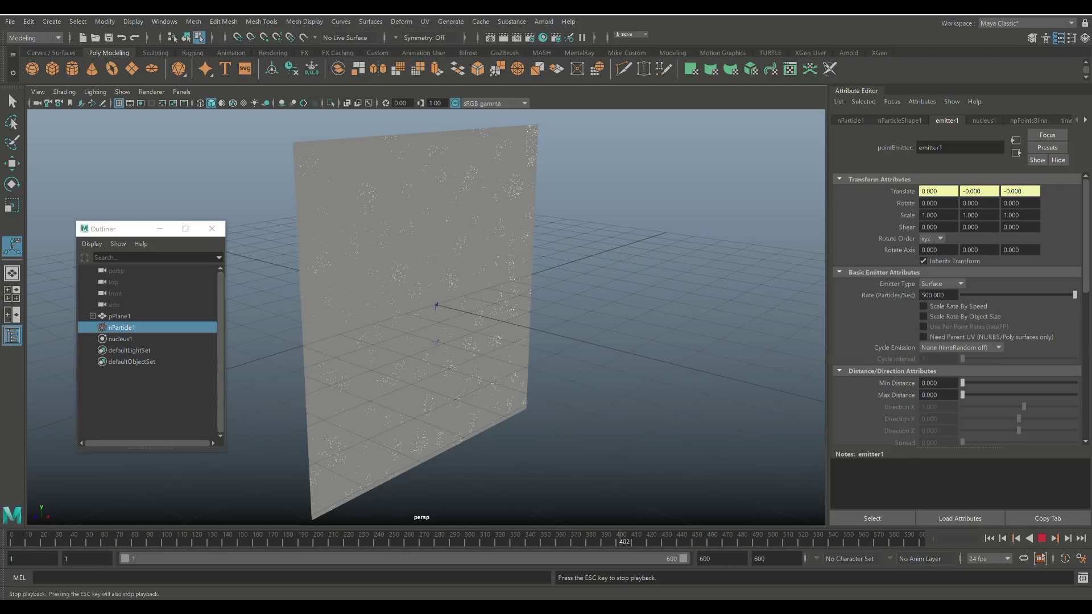
Rewind to the first frame, set the playback end to 1500 frames, and replay the simulation.
left_click(1042, 538)
left_click(990, 538)
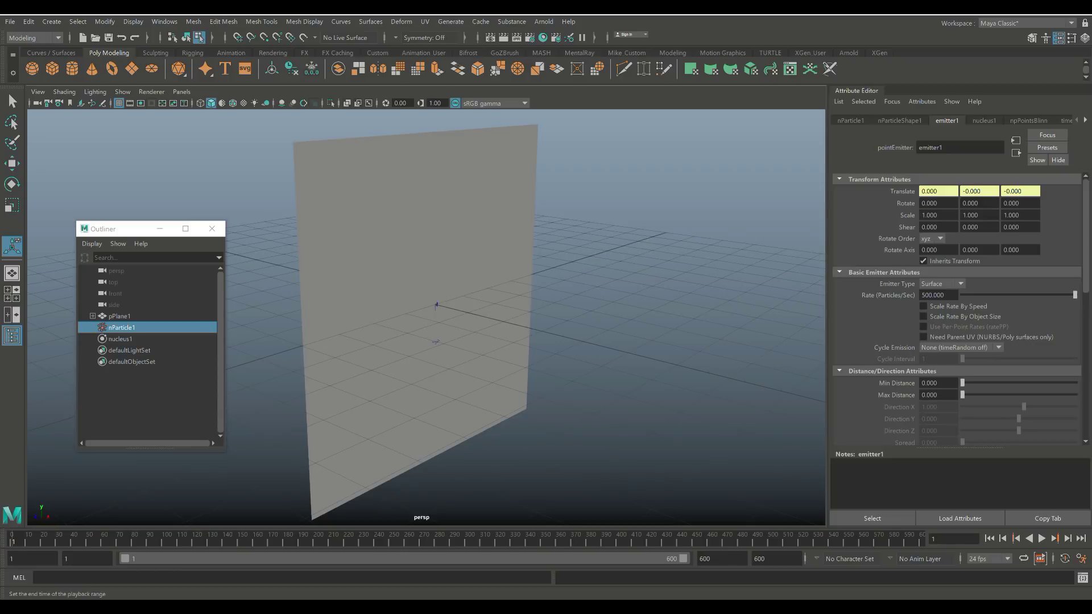
double_click(706, 558)
type("1500")
key("Tab")
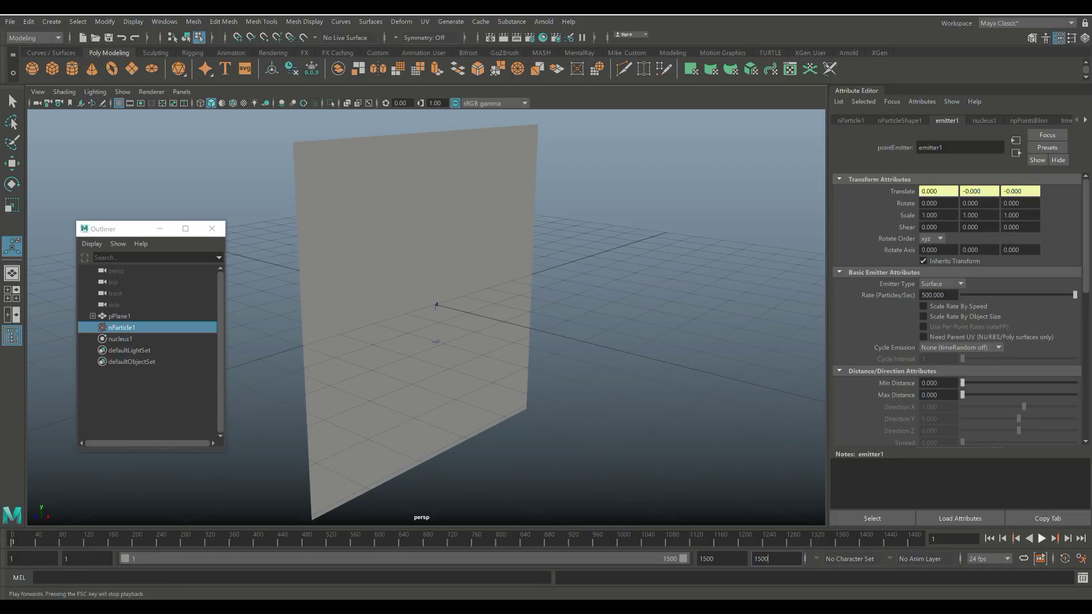
left_click(1041, 538)
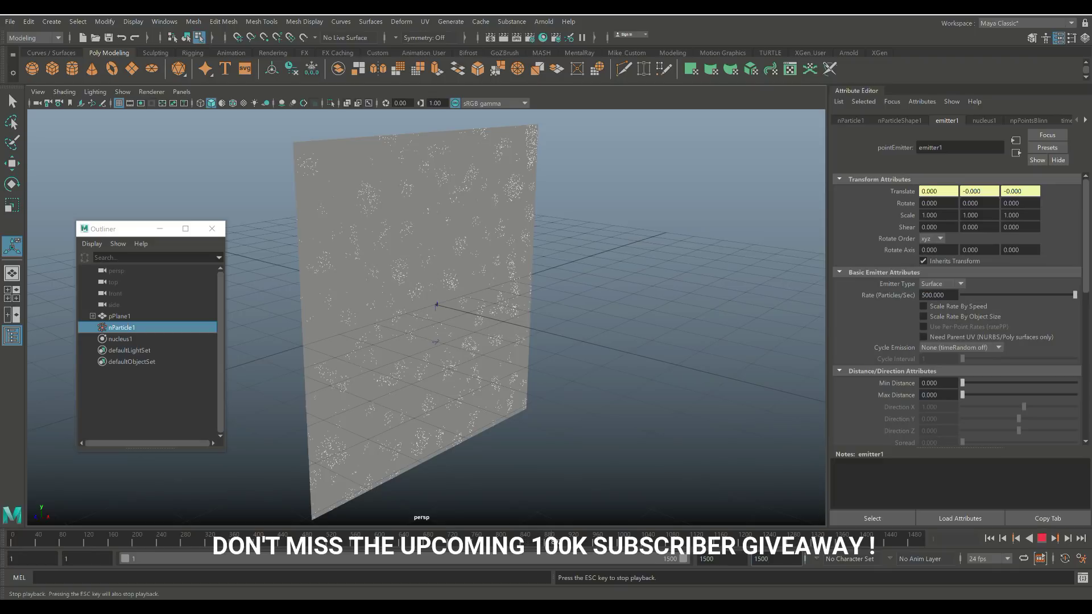
Stop playback at frame 899 with drop clusters densely covering the plane.
left_click(1042, 538)
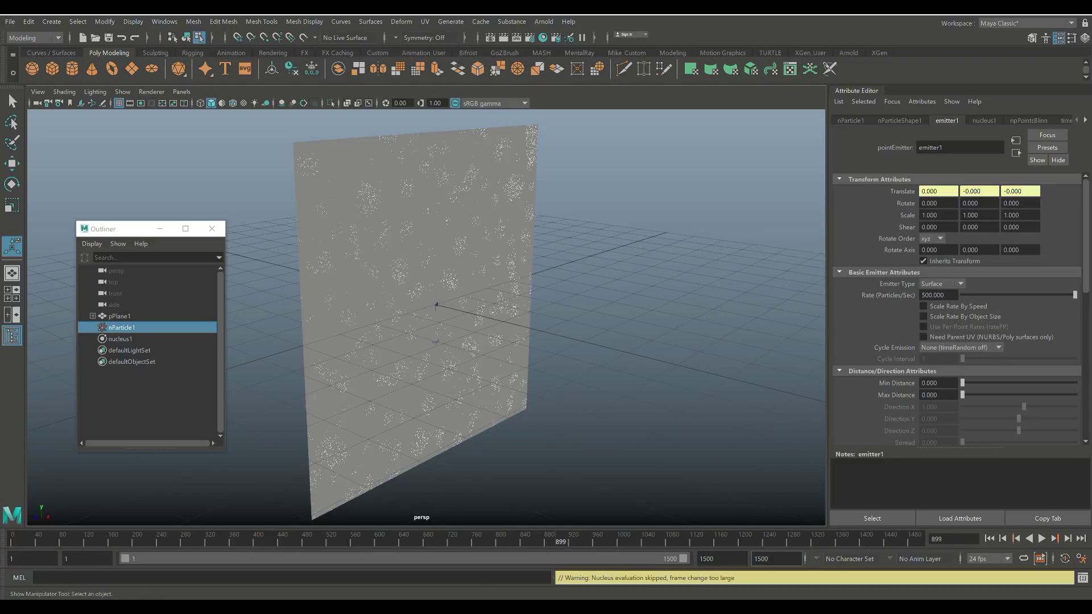